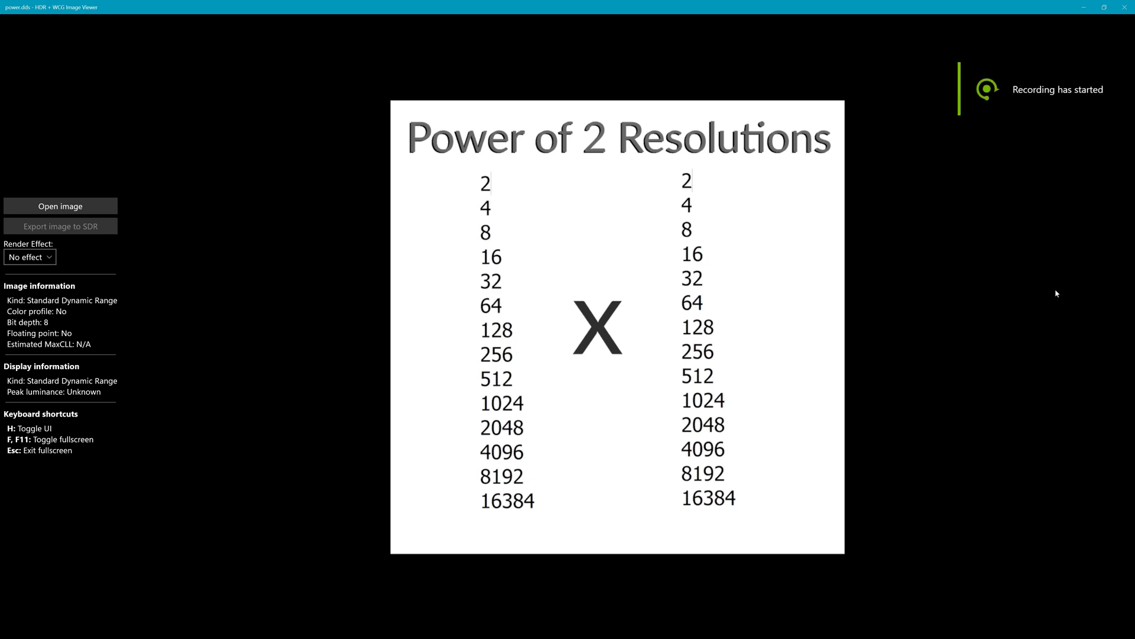
{"action": "scroll", "coordinate": [1052, 291], "scroll_direction": "down", "scroll_amount": 1}
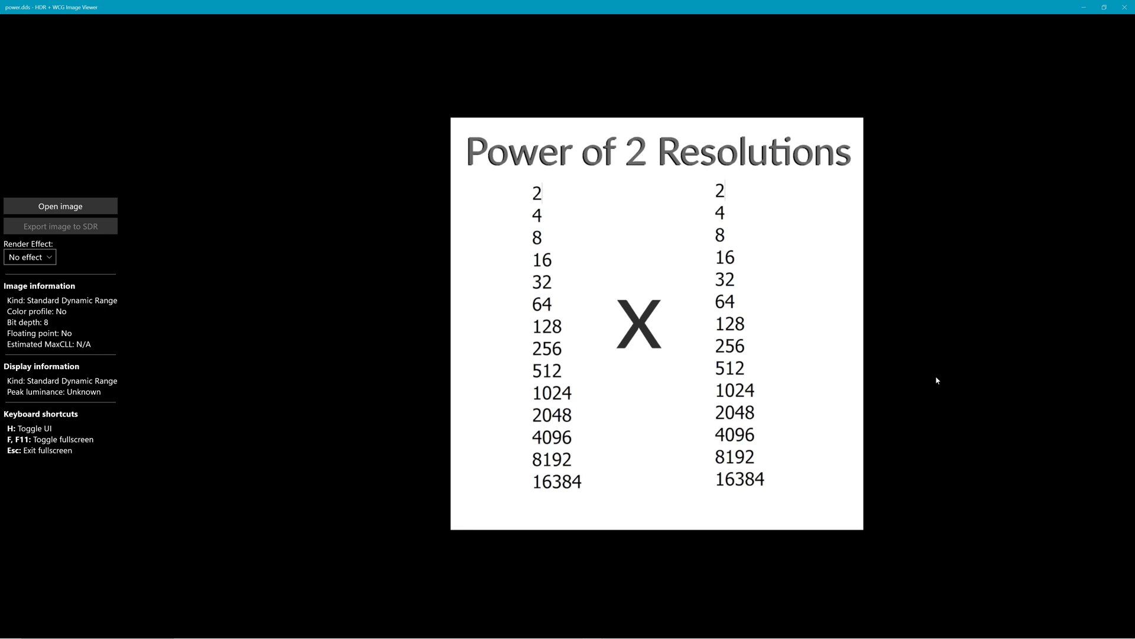
{"action": "key", "text": "alt+Tab"}
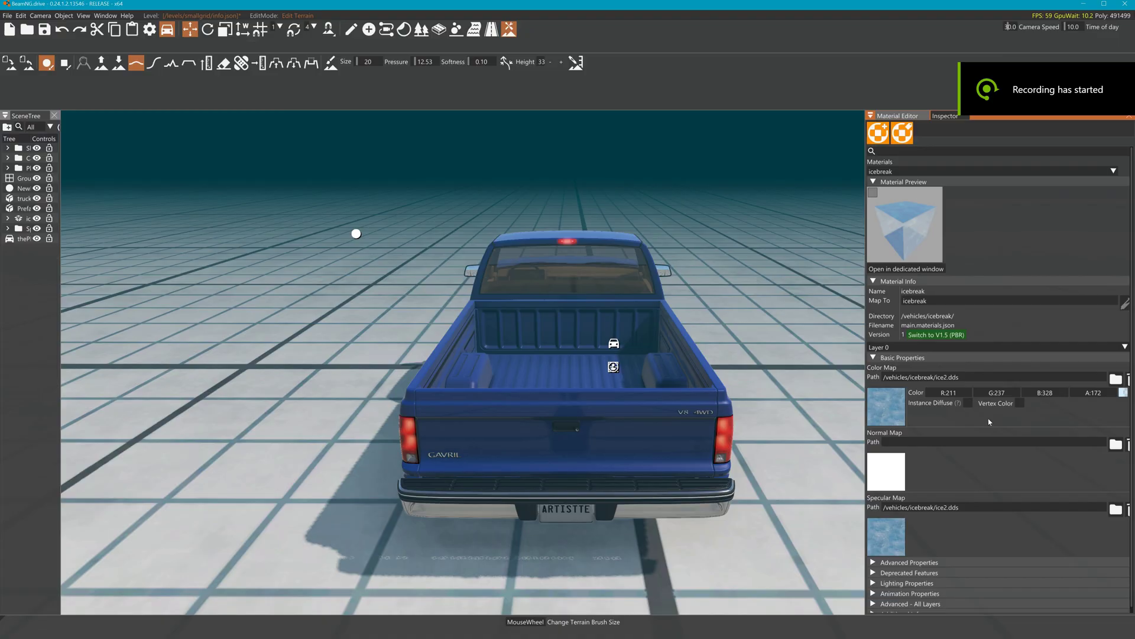
Browse for the icebreak color map from the Material Editor's Color Map path.
{"action": "mouse_move", "coordinate": [886, 406]}
{"action": "left_click", "coordinate": [896, 395]}
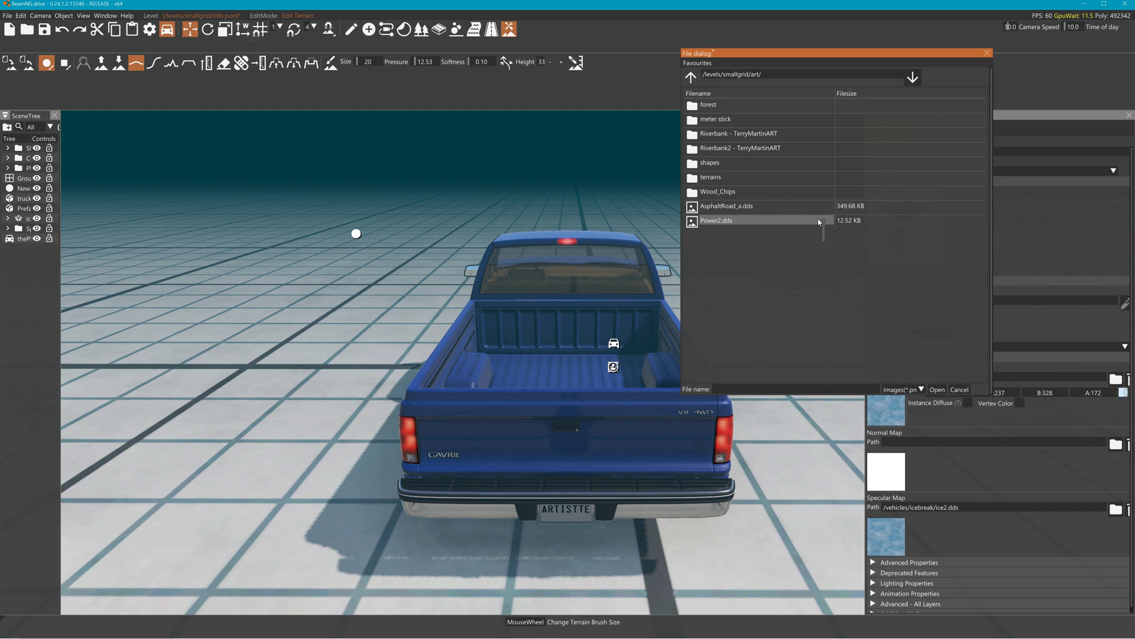
Select Power2.dds in the art folder, showing 12.52 KB and 0 x 0.
{"action": "left_click", "coordinate": [767, 220]}
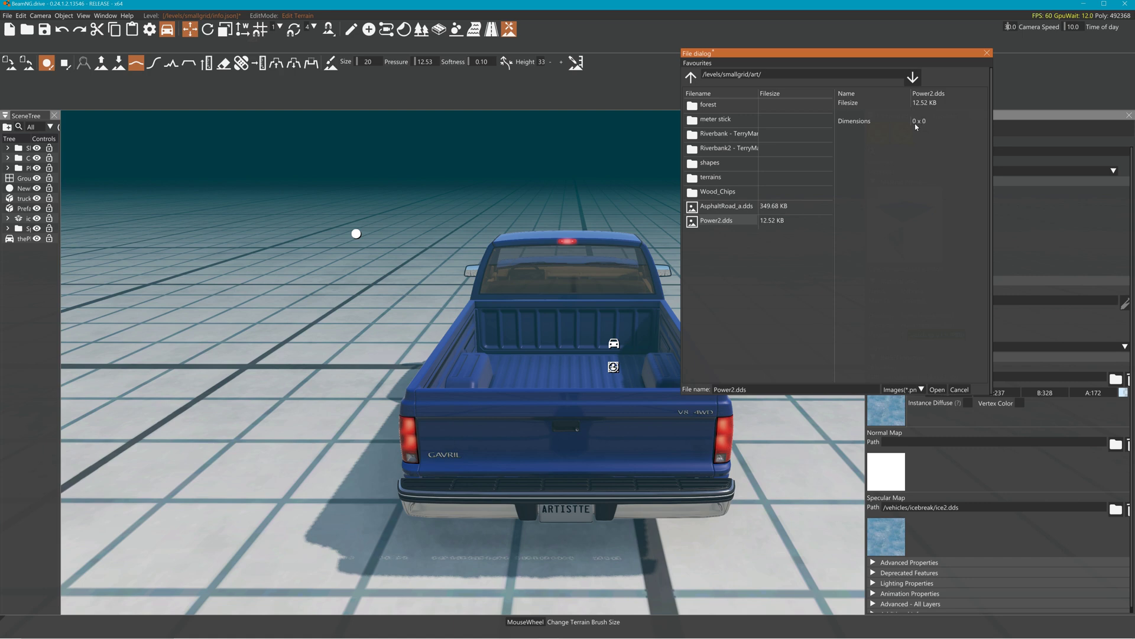
Assign /levels/smallgrid/art/Power2.dds as the icebreak color map, triggering non-pow2 console errors.
{"action": "left_click", "coordinate": [938, 388]}
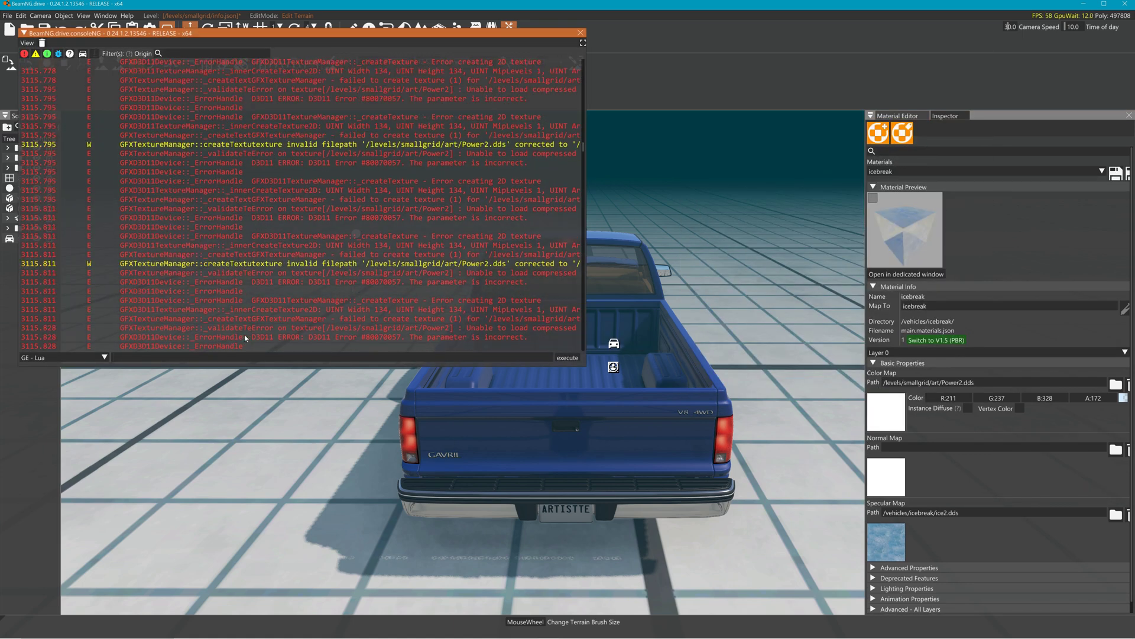